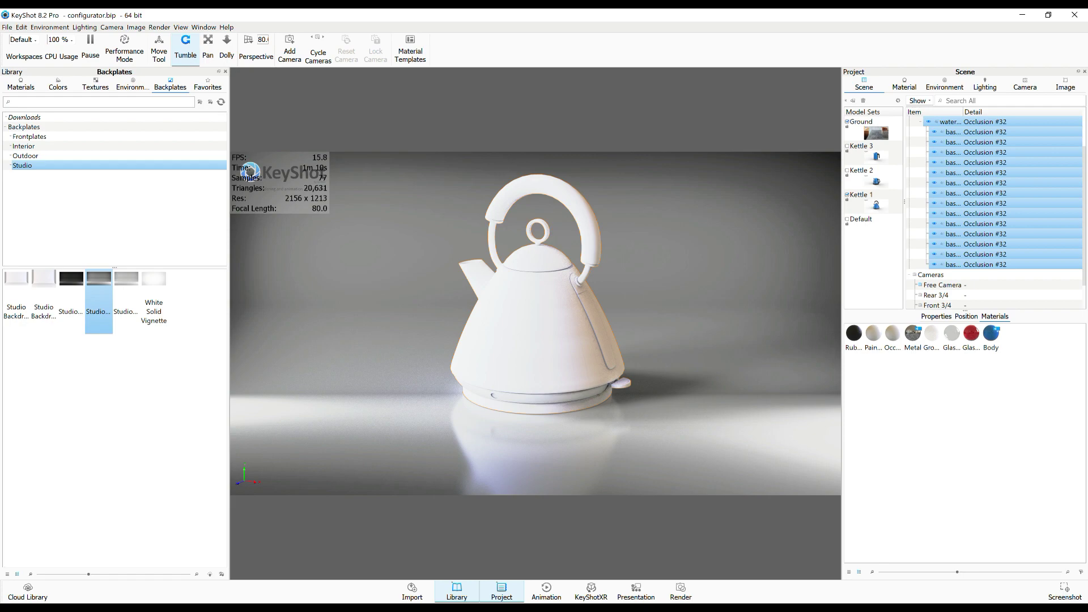
- Dismiss the welcome window and show the Hard plastic materials in the library
scroll(535, 324, down, 1)
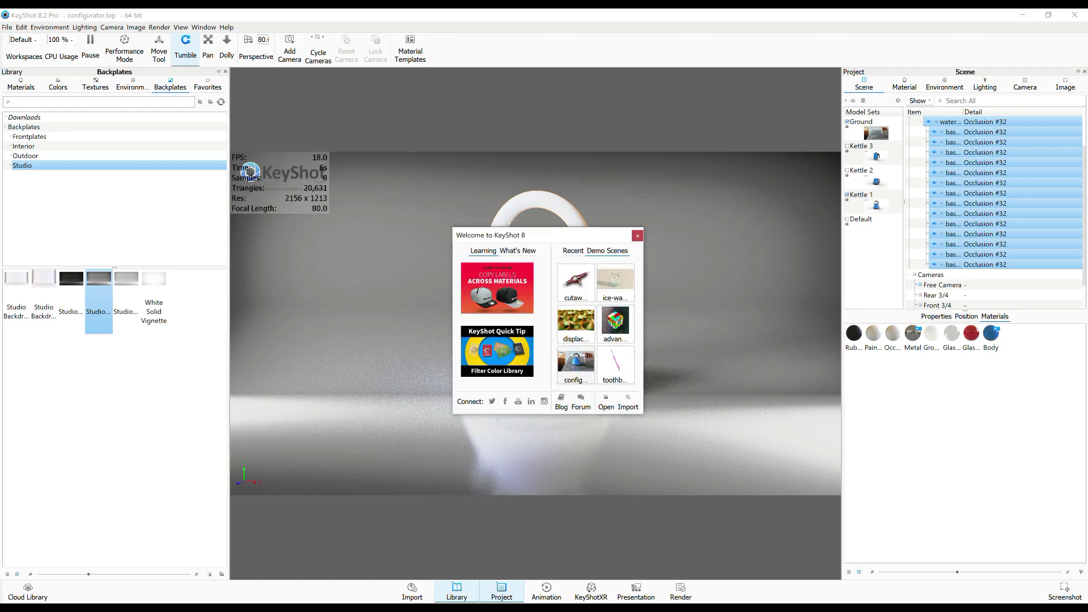
key(Escape)
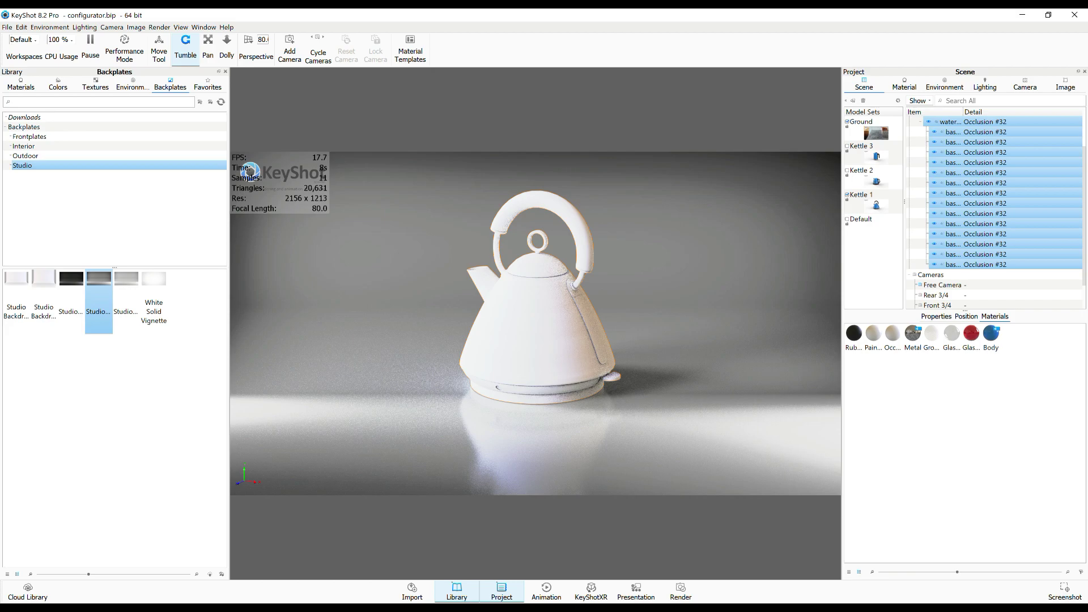
click(21, 86)
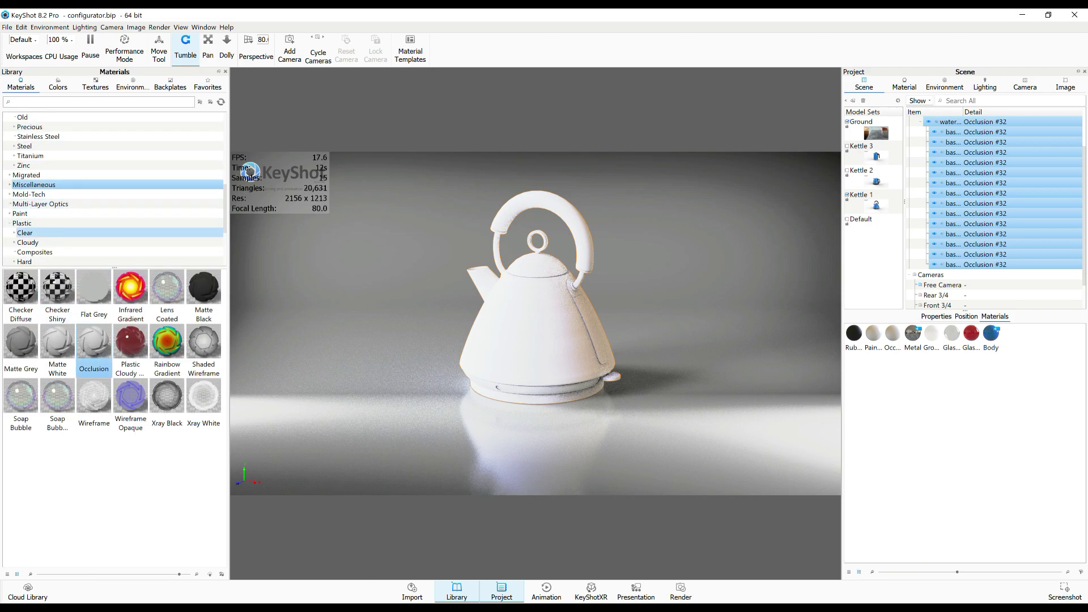
click(23, 222)
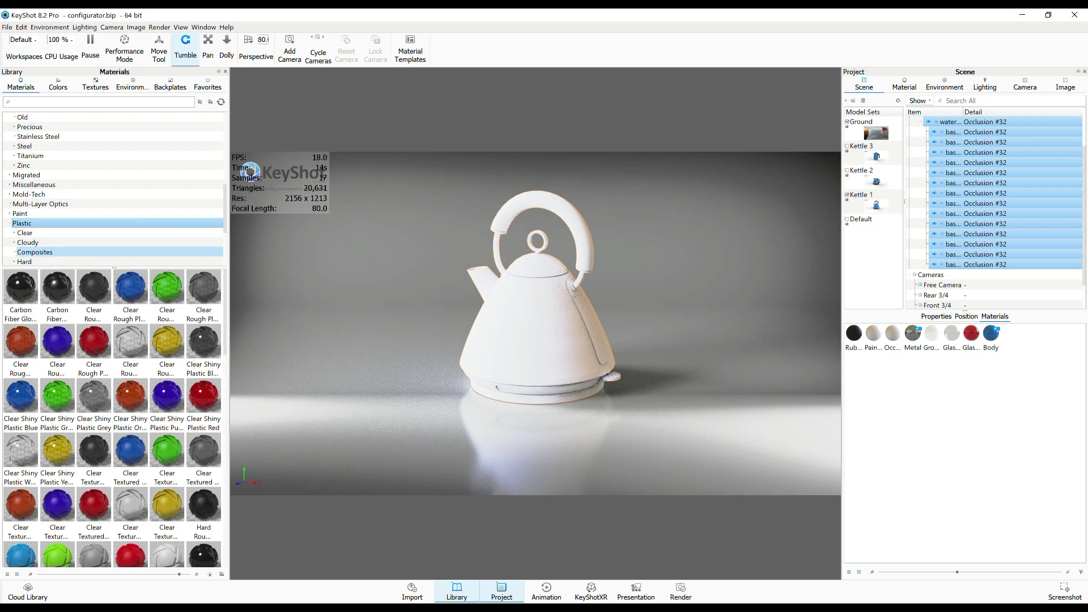
click(25, 261)
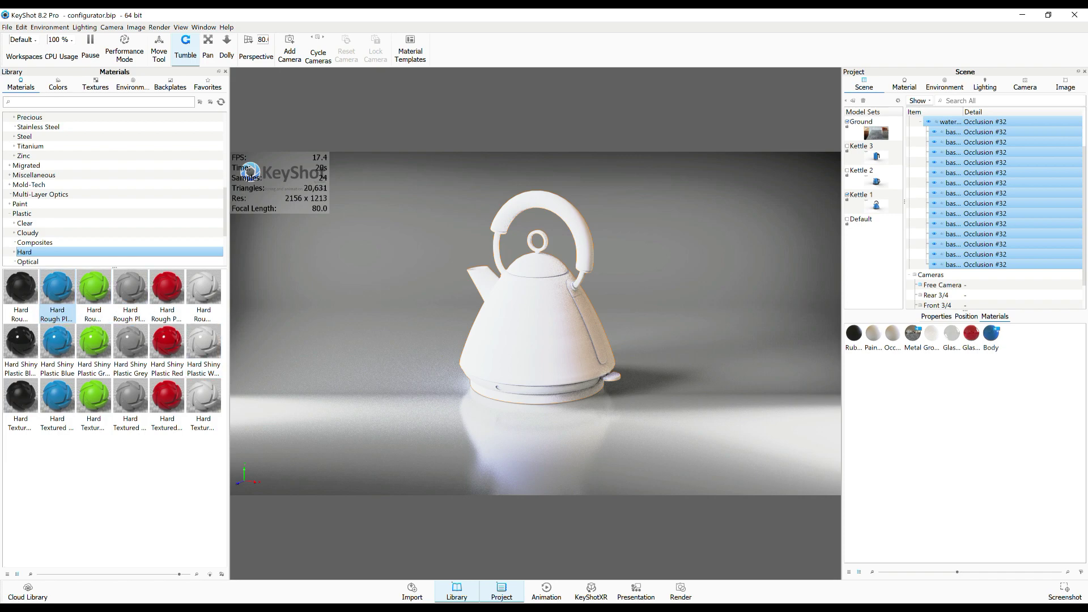
- Try Hard Rough Plastic Blue on the fully linked kettle and undo it
drag(58, 292, 544, 318)
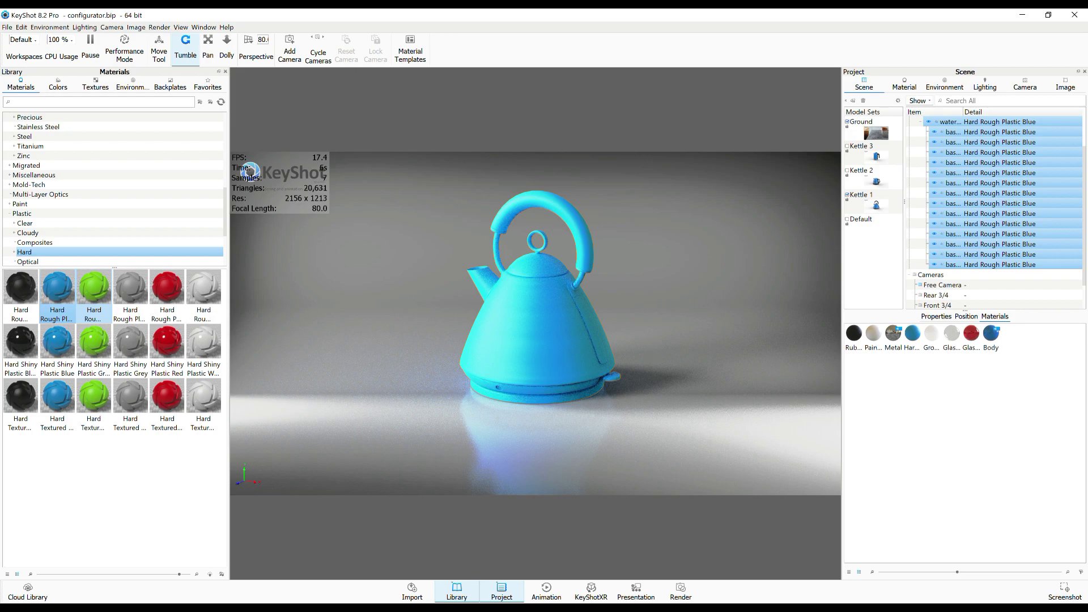
key(ctrl+z)
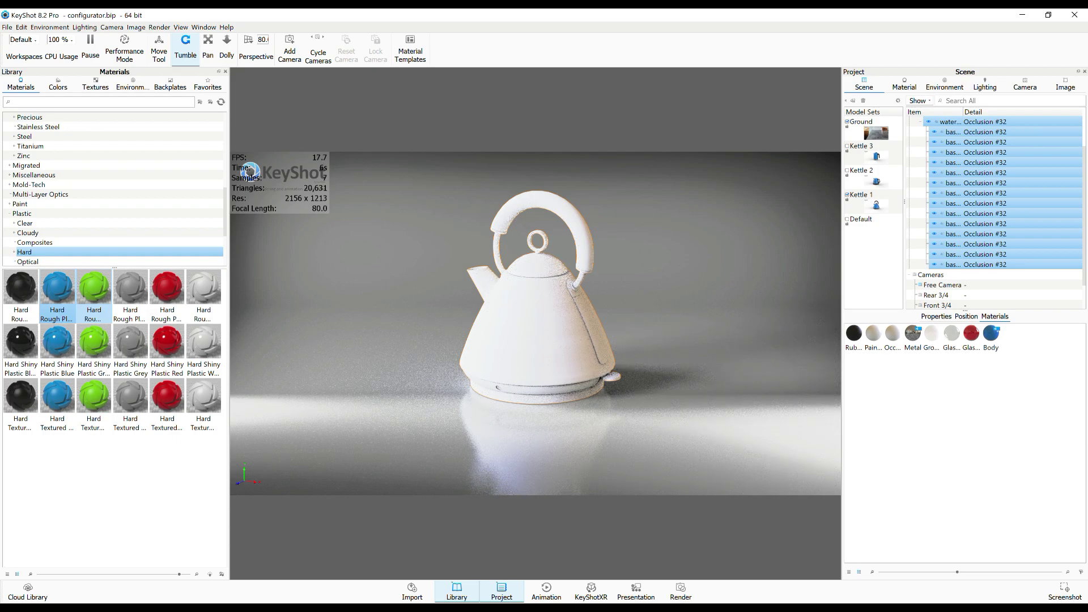
- Unlink the main kettle body's material and apply Hard Rough Plastic Blue to that part only
ctrl+click(975, 142)
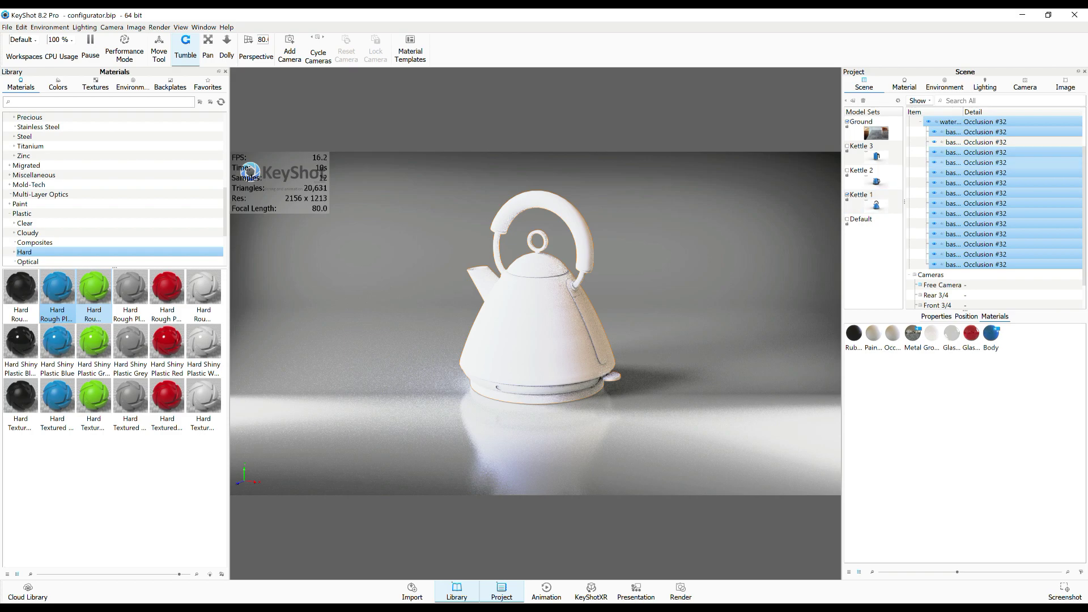
click(737, 284)
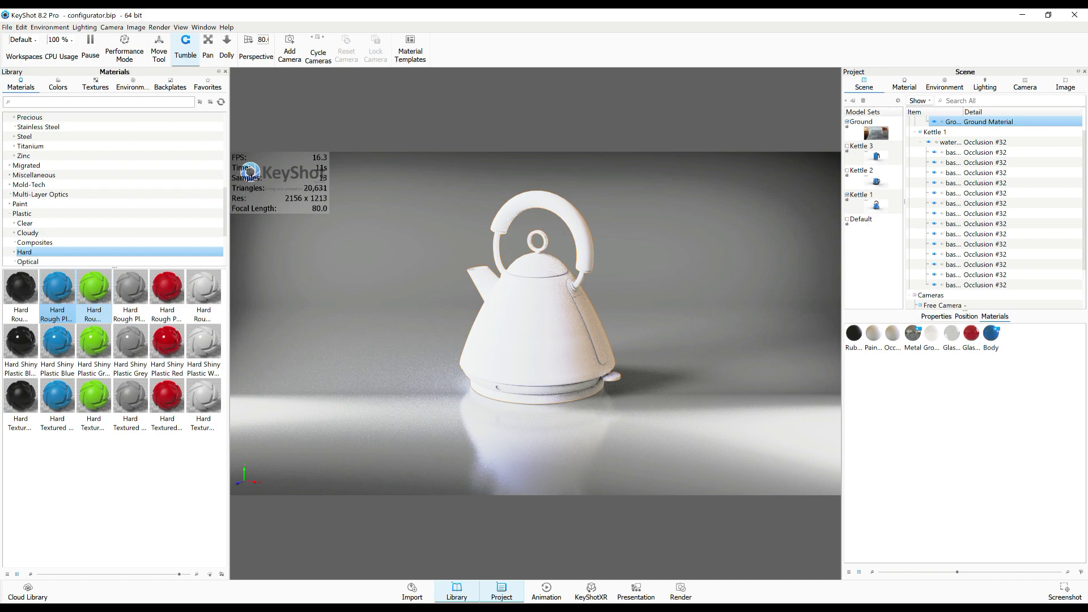
scroll(992, 142, up, 1)
scroll(535, 323, down, 1)
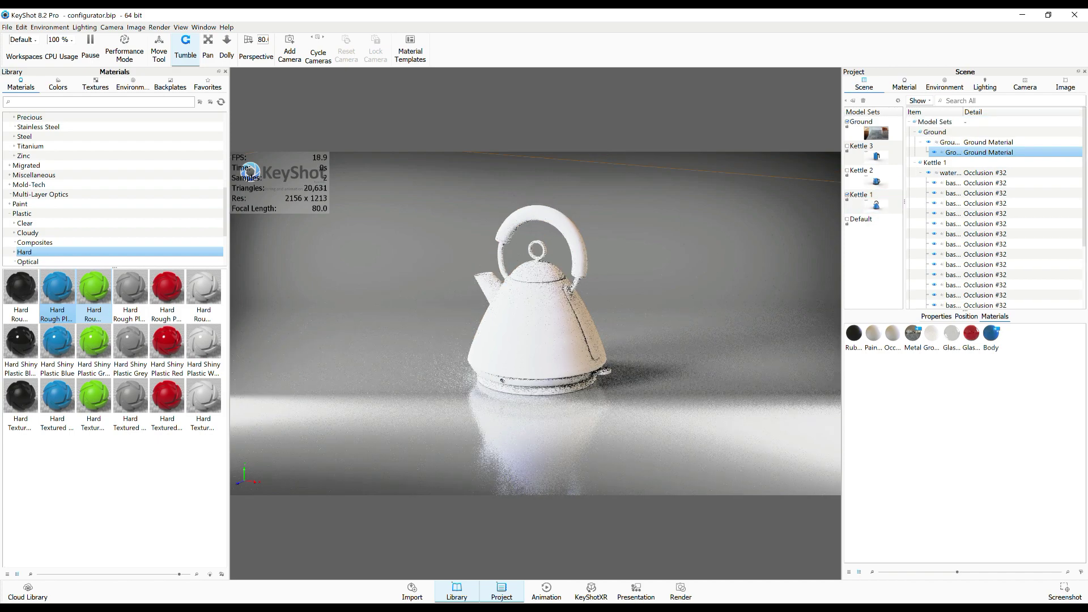
ctrl+click(985, 193)
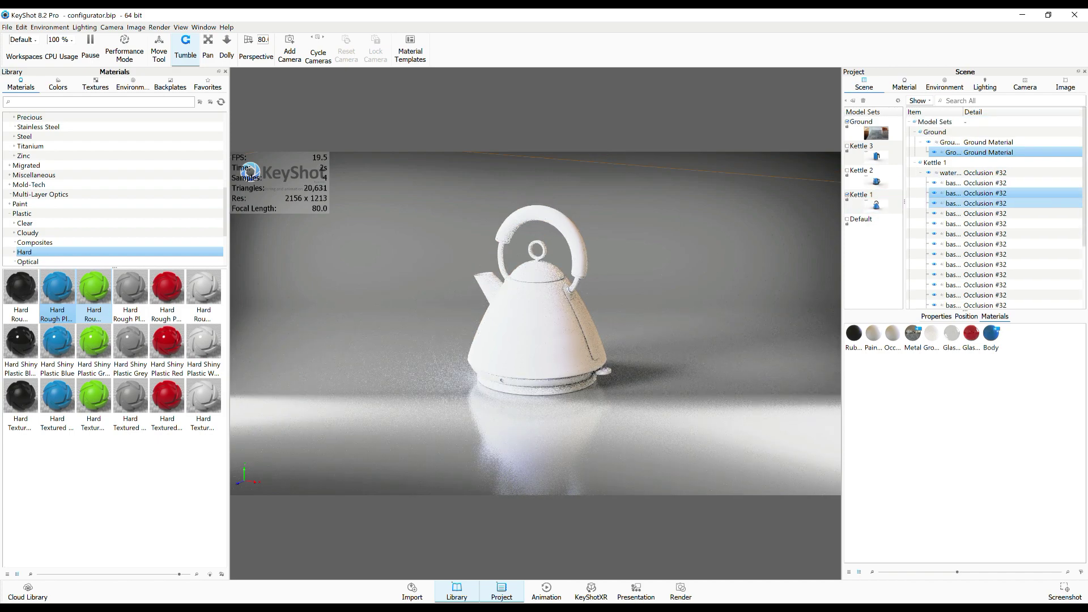
click(943, 192)
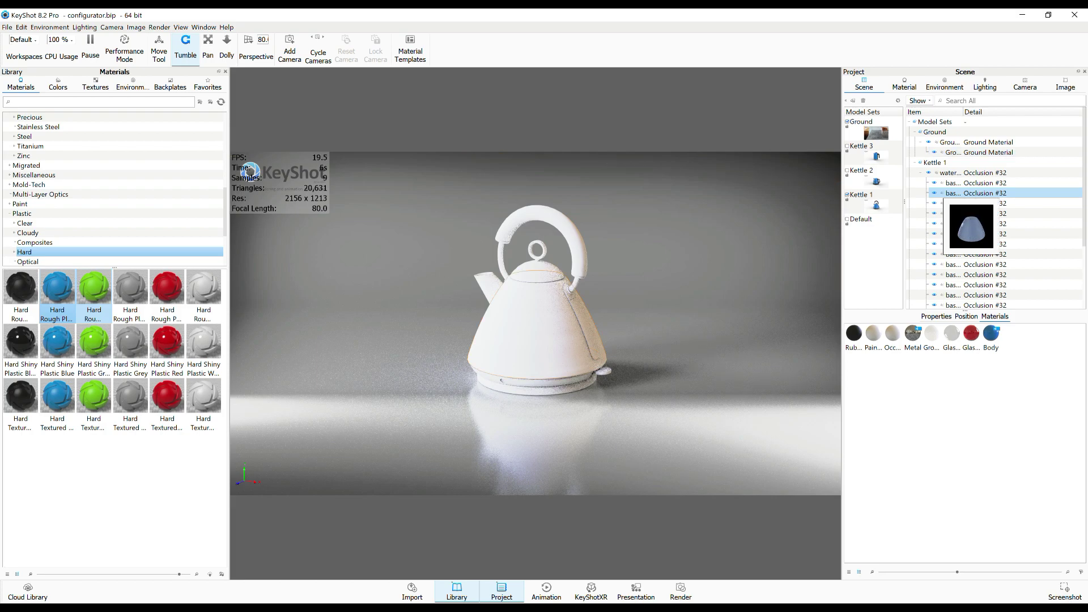
right_click(926, 192)
mouse_move(950, 197)
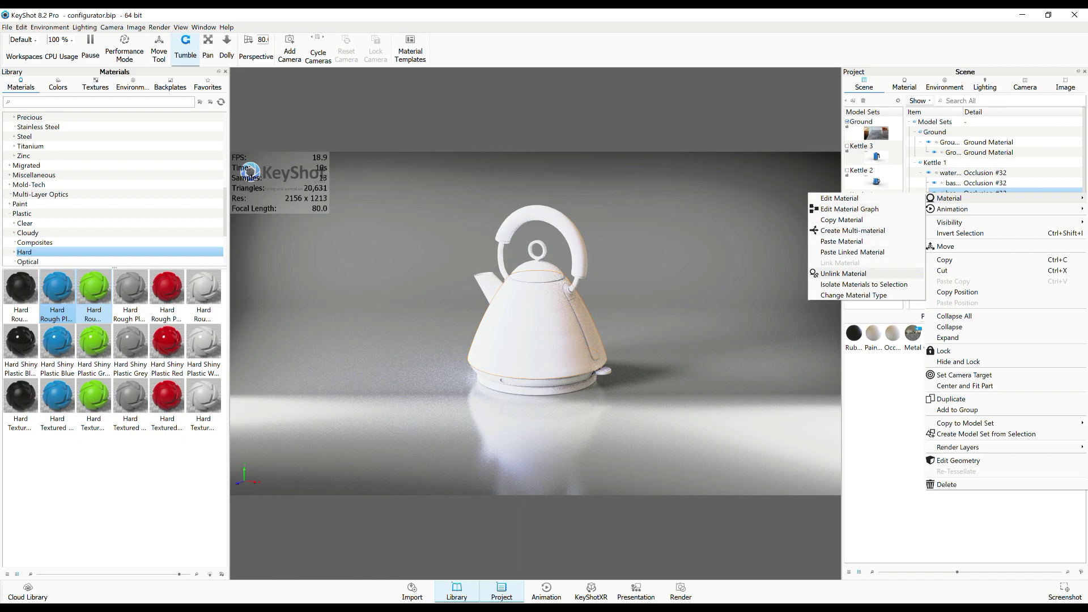
click(843, 273)
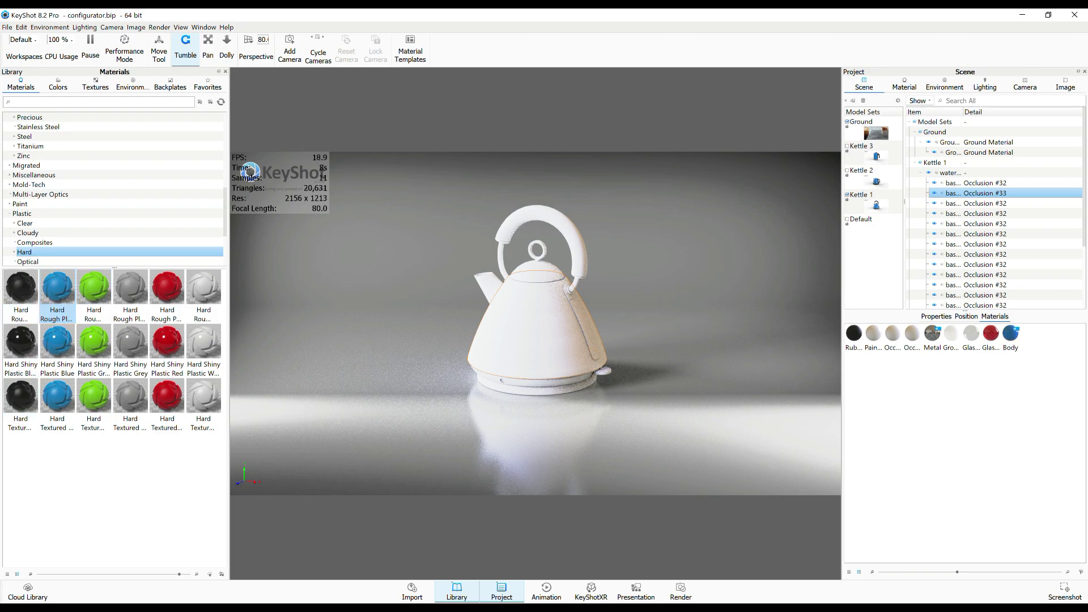
drag(57, 292, 544, 283)
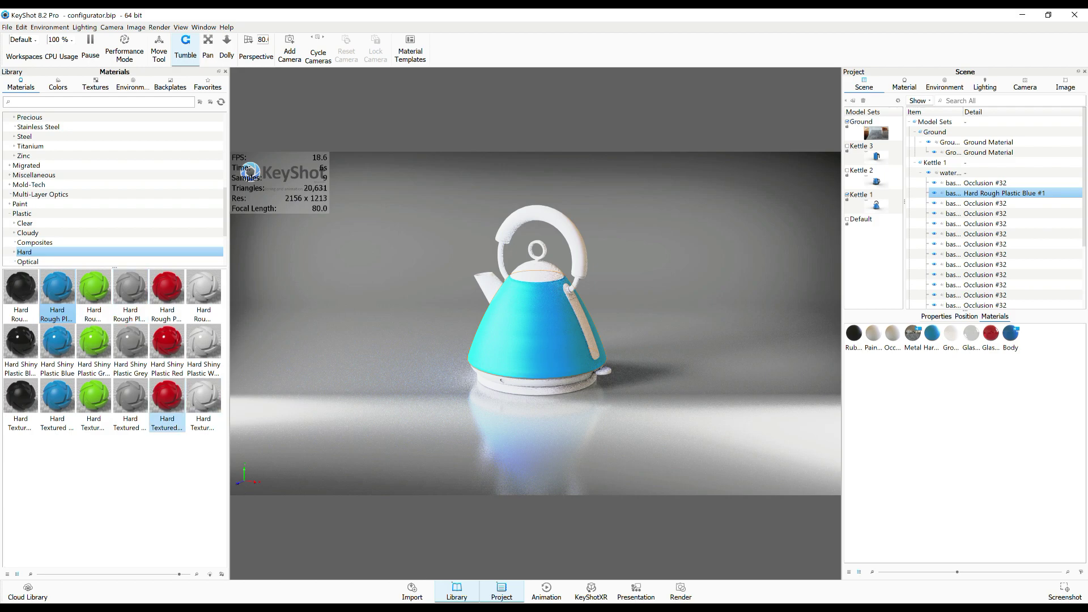
- Try Hard Textured Plastic Red on the lid and the parts still linked to it, and undo it
drag(167, 398, 534, 273)
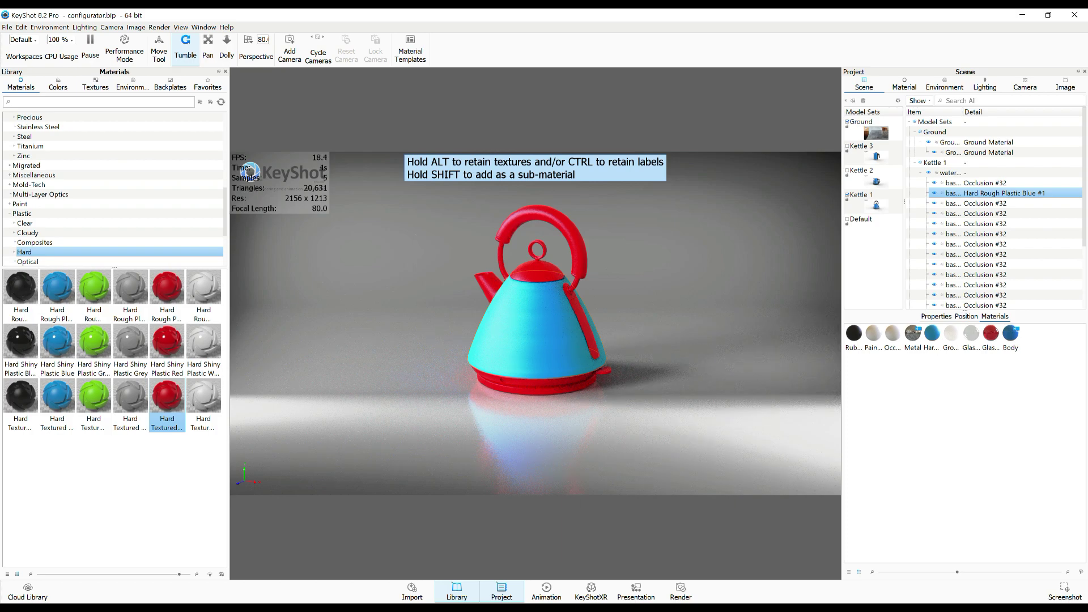
drag(499, 382, 499, 382)
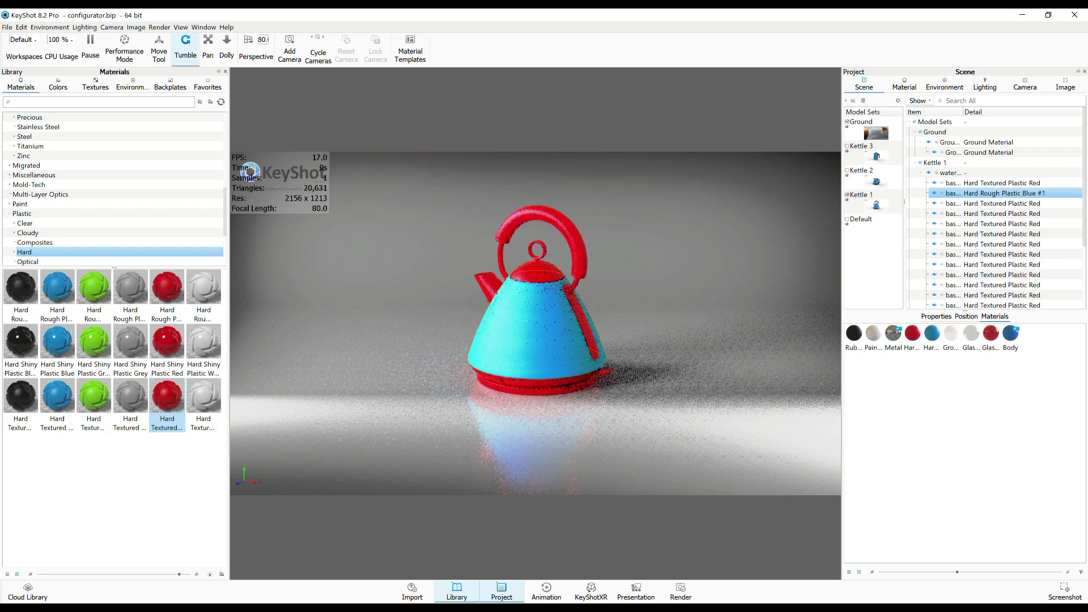
key(ctrl+z)
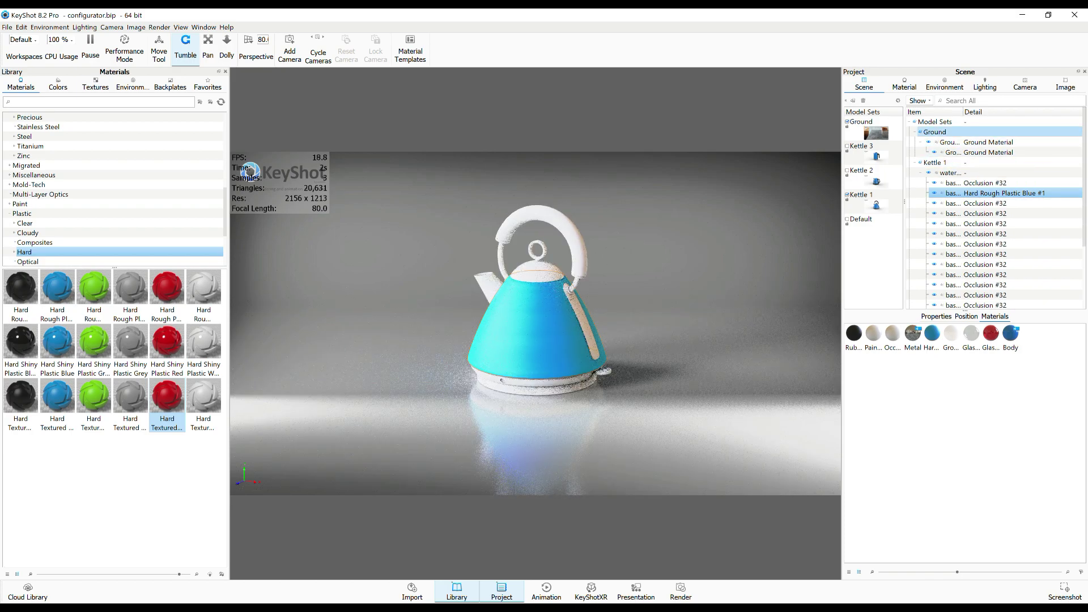
- Delete the first ground part and the entire Ground model set from the scene
click(986, 142)
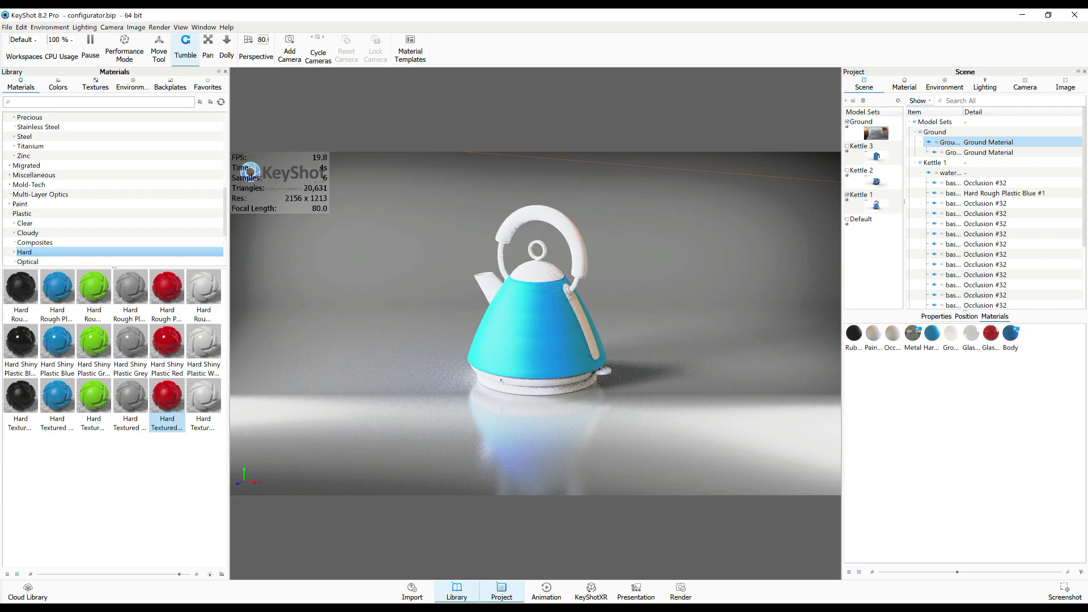
key(Delete)
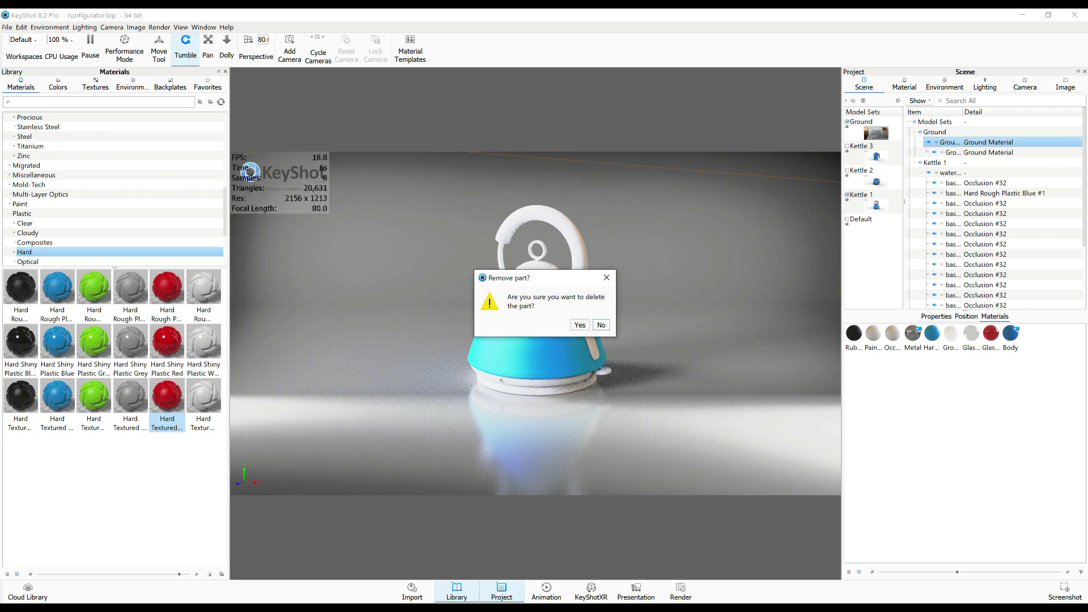
key(Return)
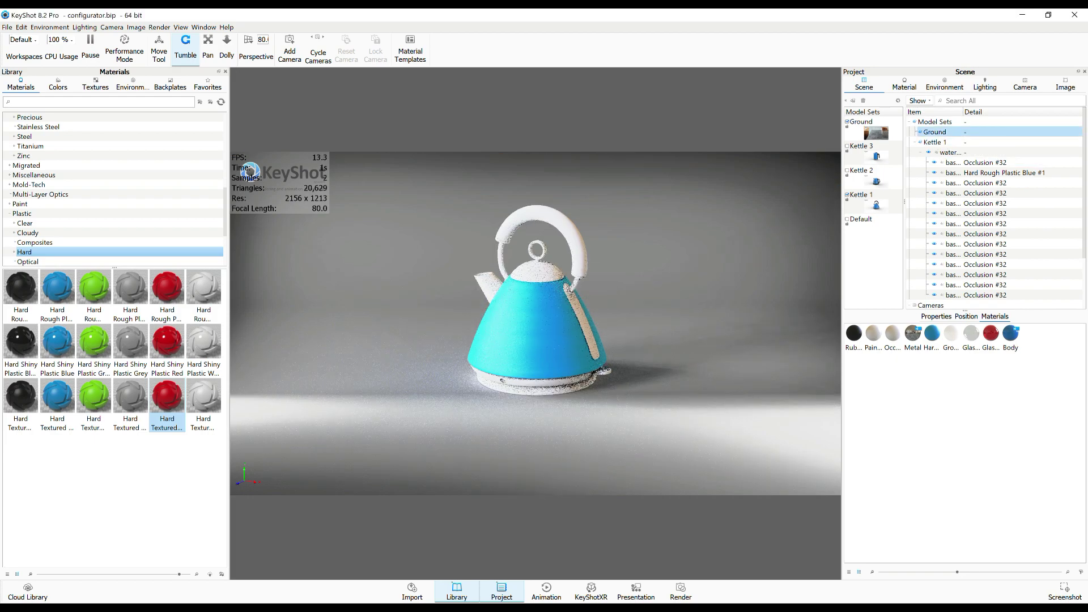
key(Delete)
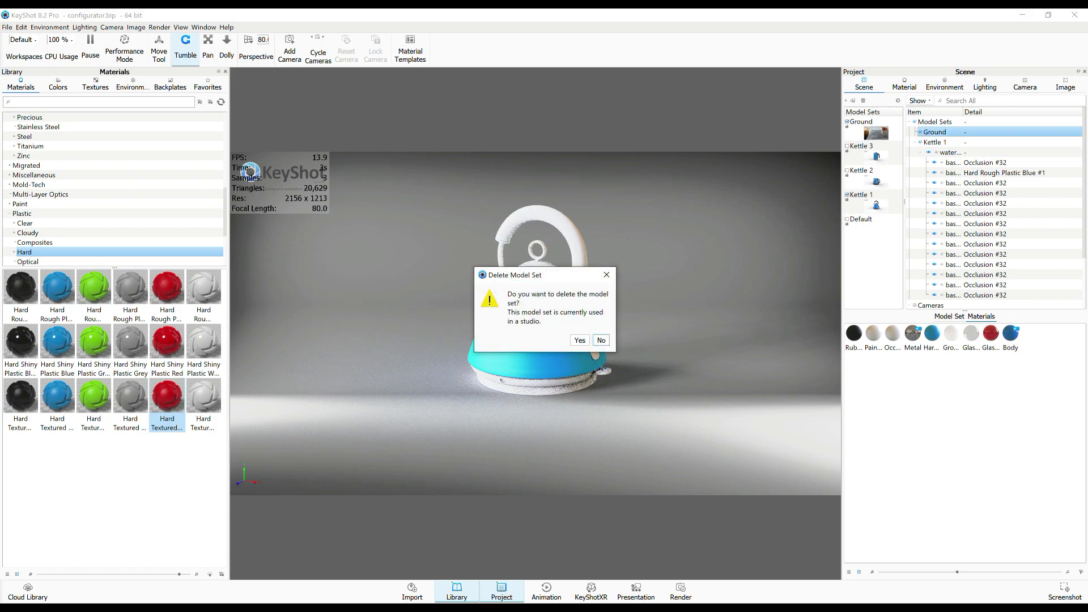
click(580, 340)
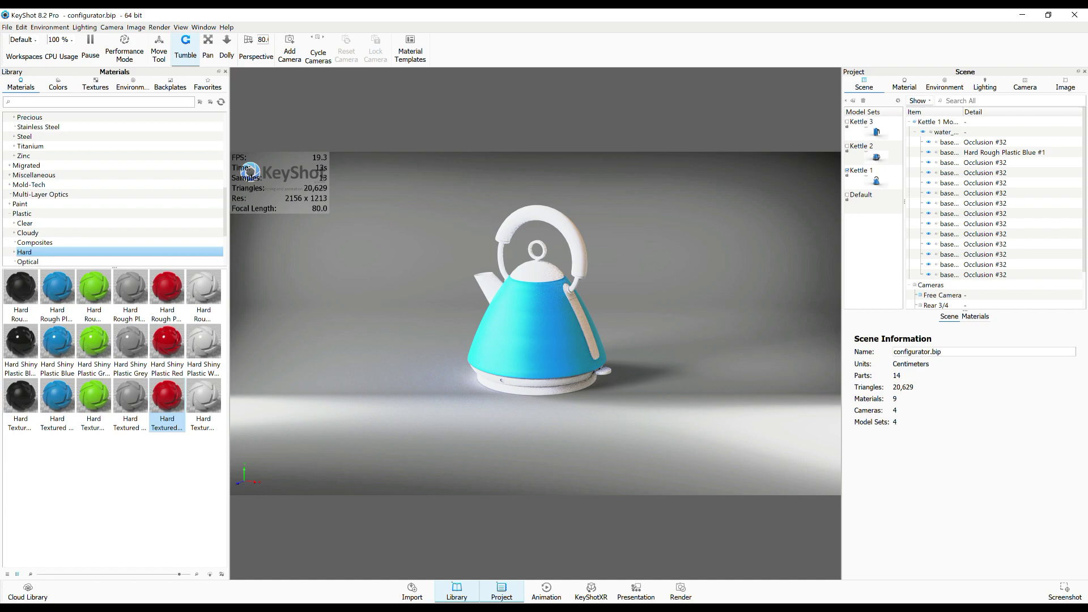
- Unlink the handle part's material and apply Hard Textured Plastic Red to the handle
click(985, 173)
right_click(927, 171)
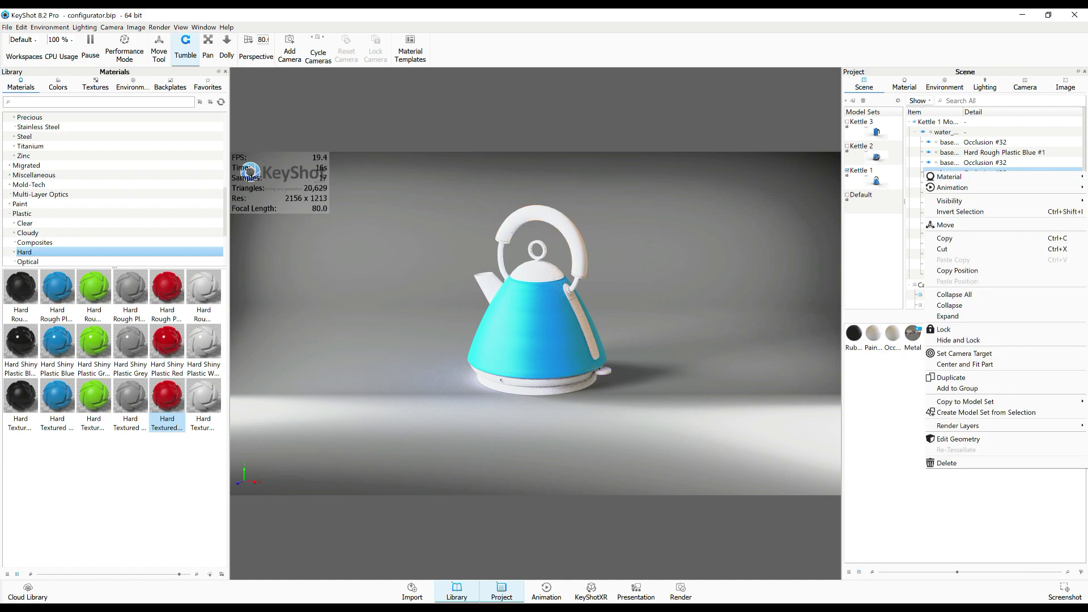
mouse_move(950, 177)
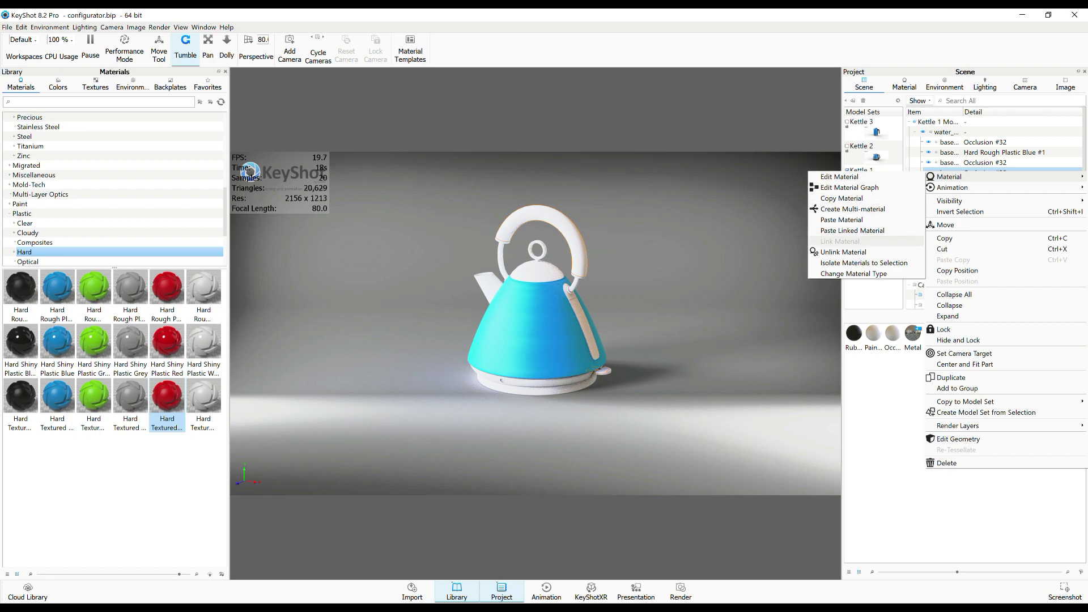
click(843, 252)
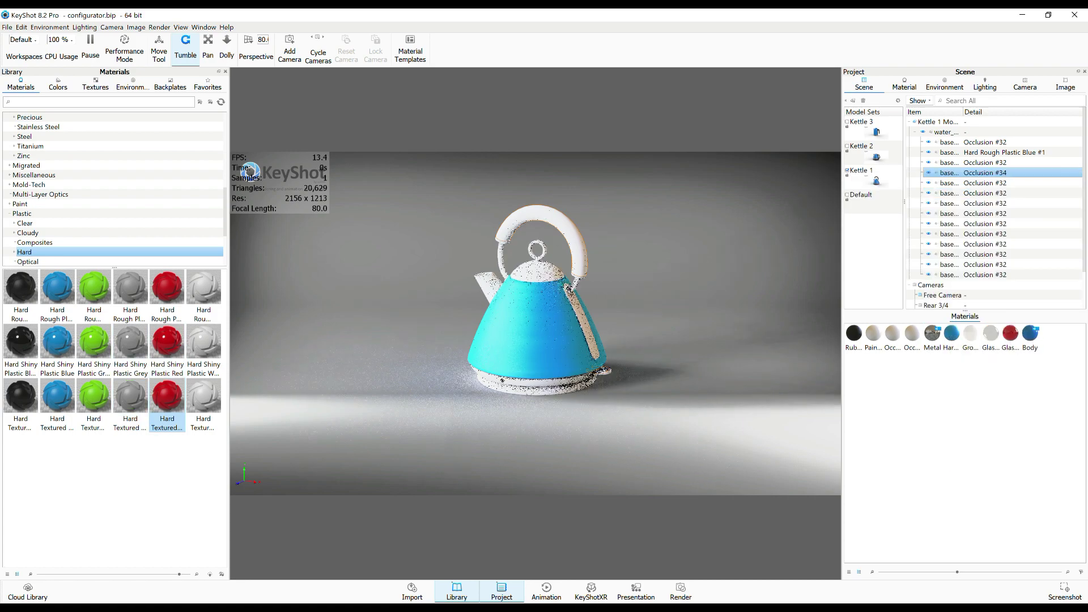
drag(168, 399, 294, 357)
drag(538, 294, 541, 219)
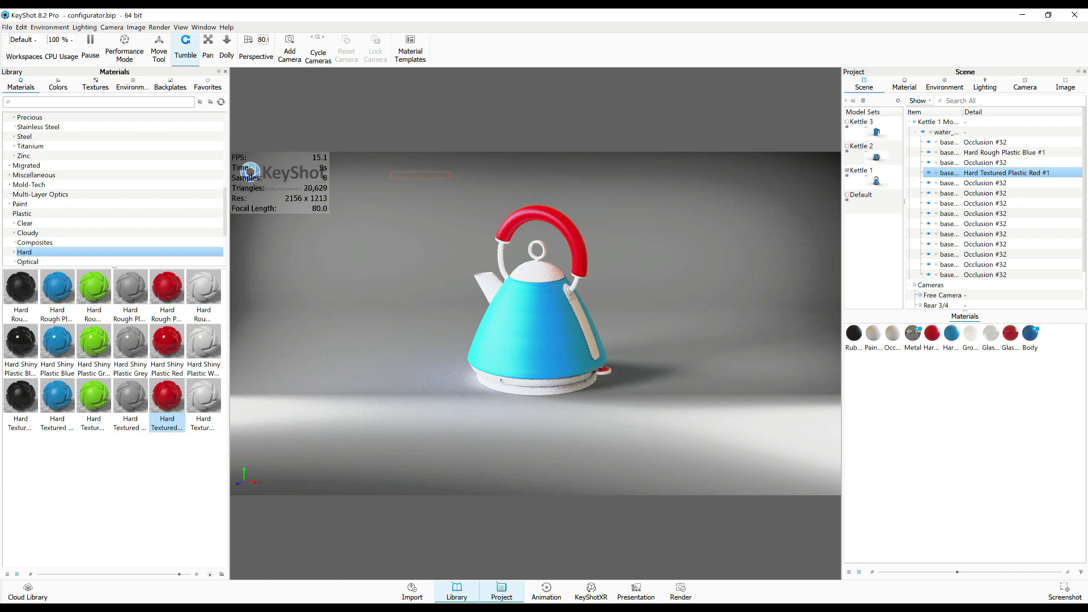
- Select all parts of the Kettle 1 model and unlink all their materials at once
shift+drag(677, 260, 676, 438)
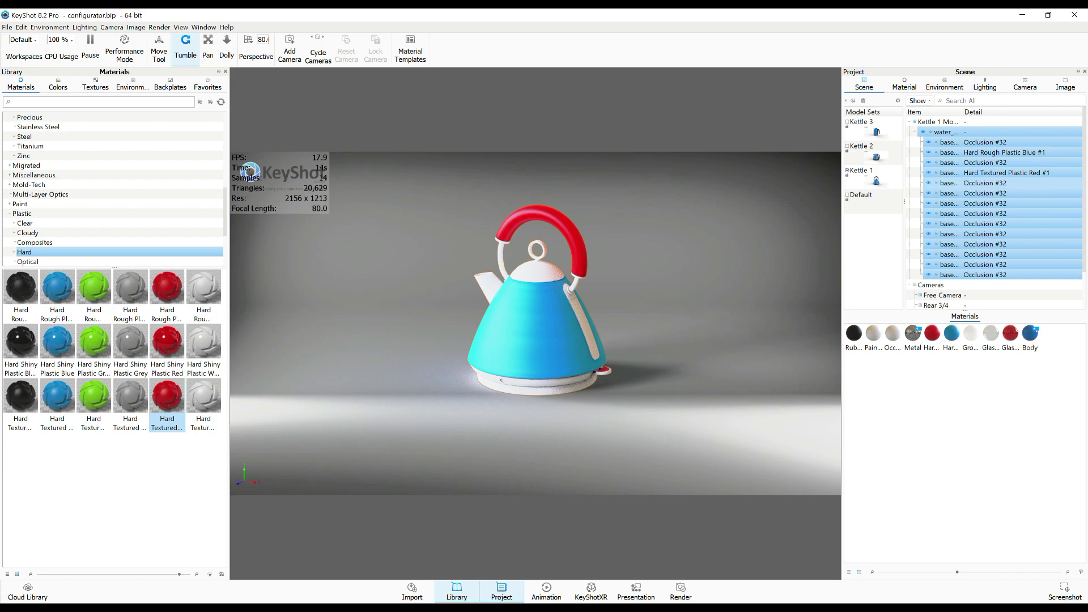
scroll(997, 227, down, 2)
scroll(997, 227, up, 2)
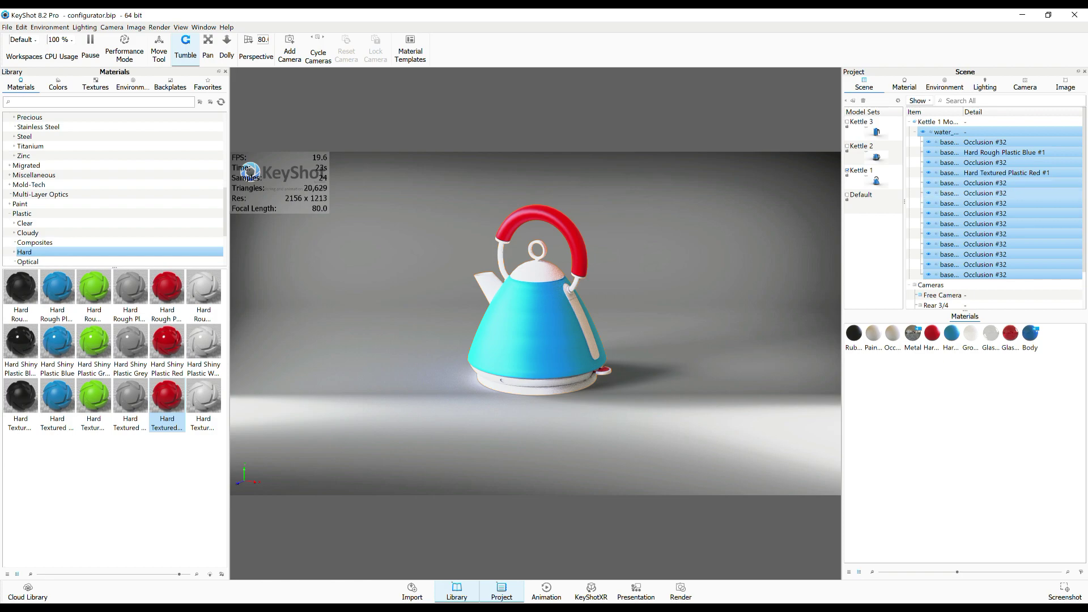
right_click(925, 193)
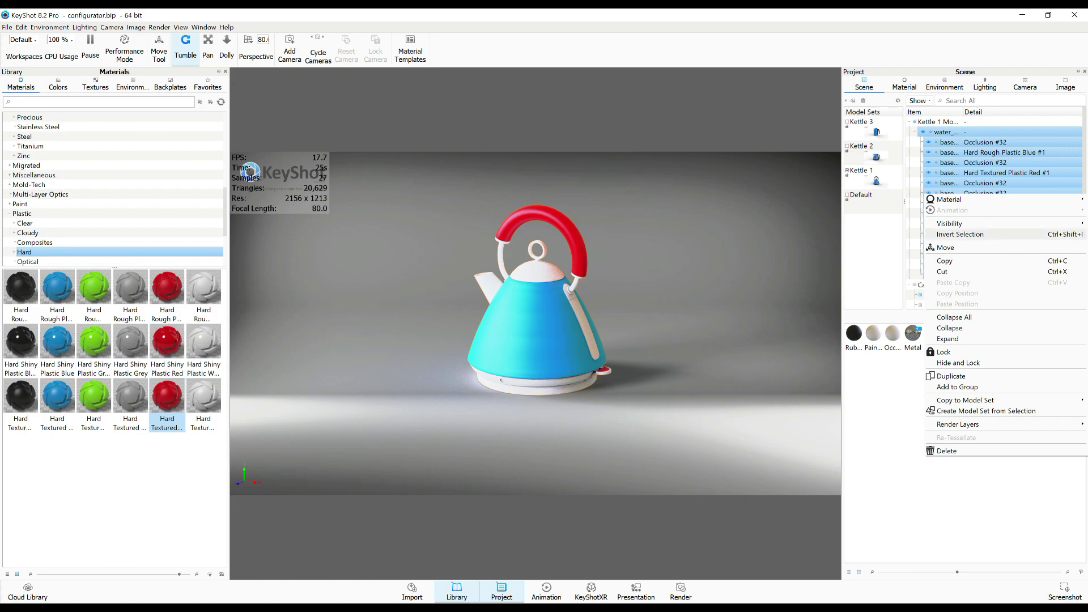
mouse_move(952, 199)
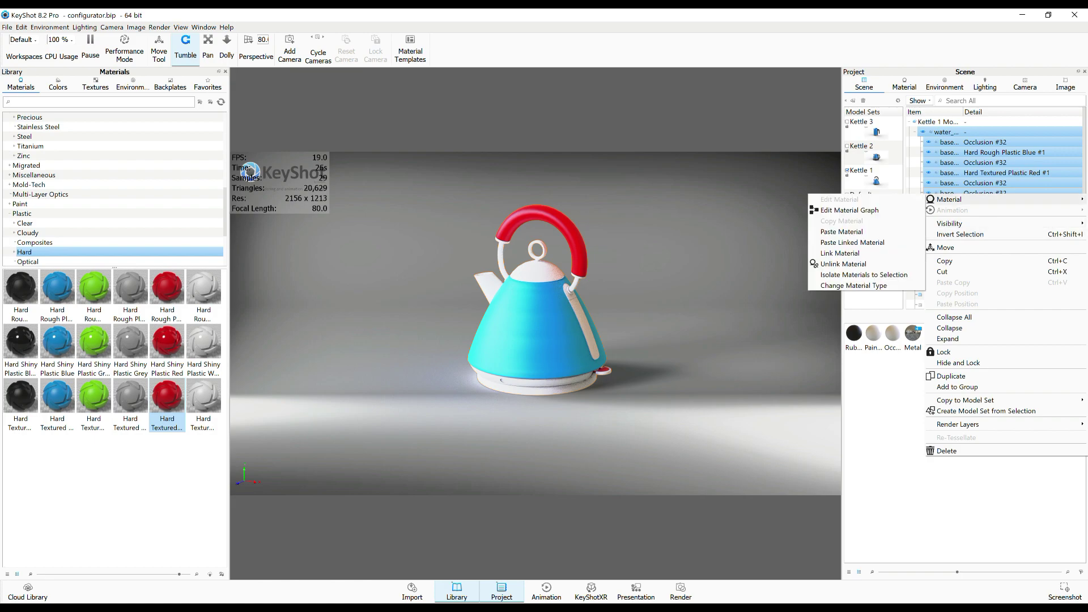
click(844, 264)
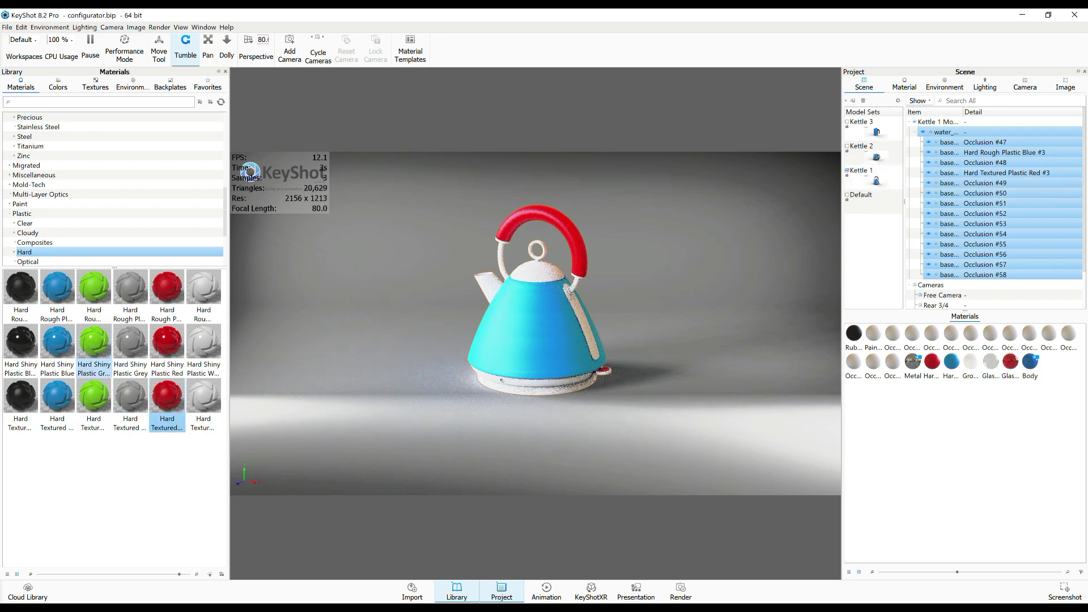
- Apply Hard Textured Plastic Green to the kettle's base ring and Hard Rough Plastic Black to its lid
click(94, 354)
click(95, 401)
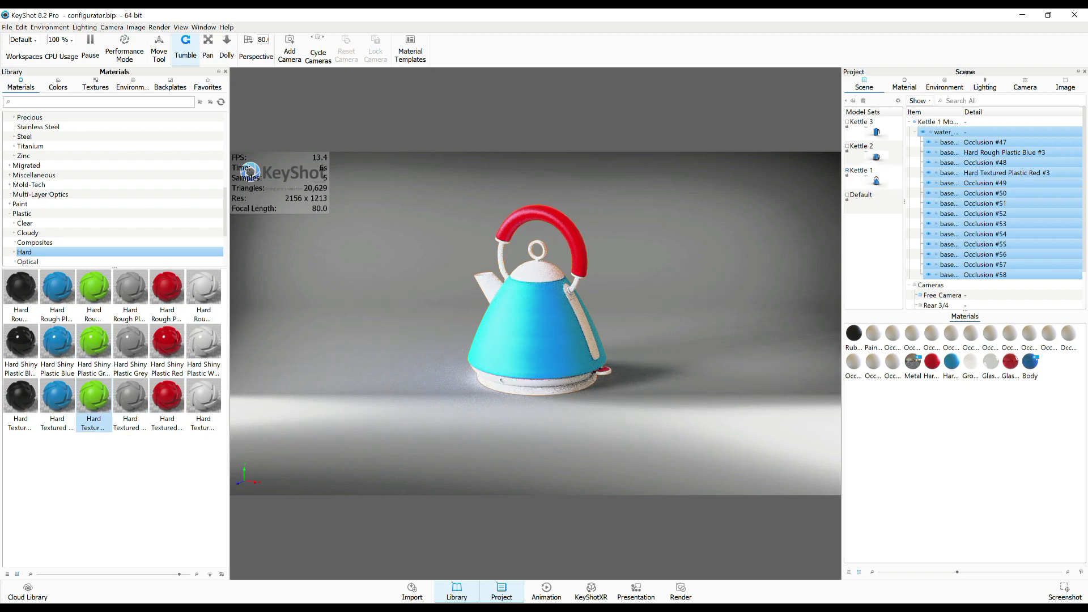
drag(94, 402, 538, 377)
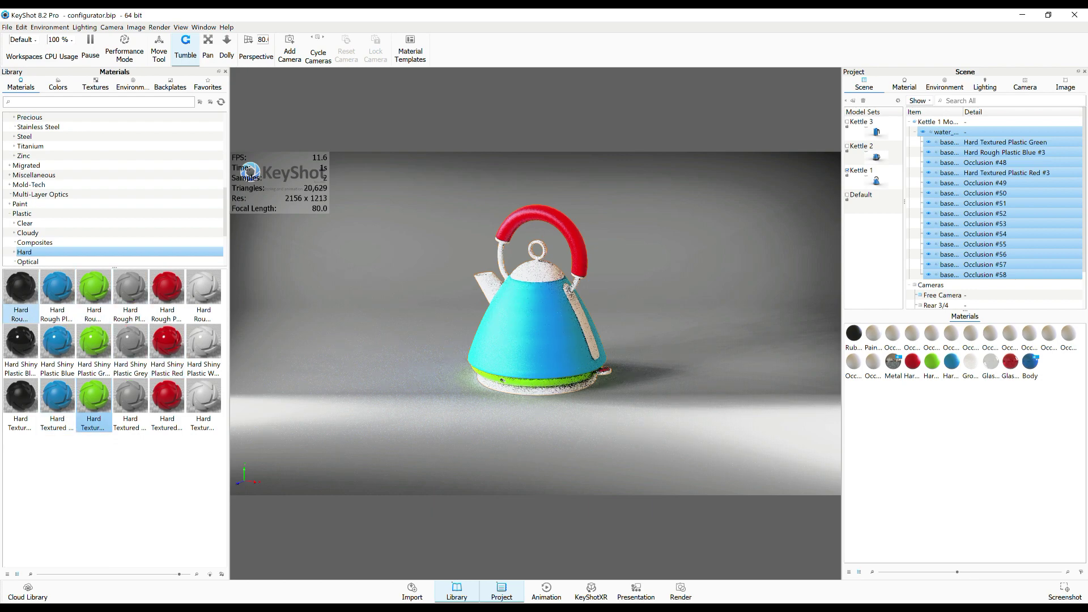
click(21, 289)
drag(21, 292, 567, 288)
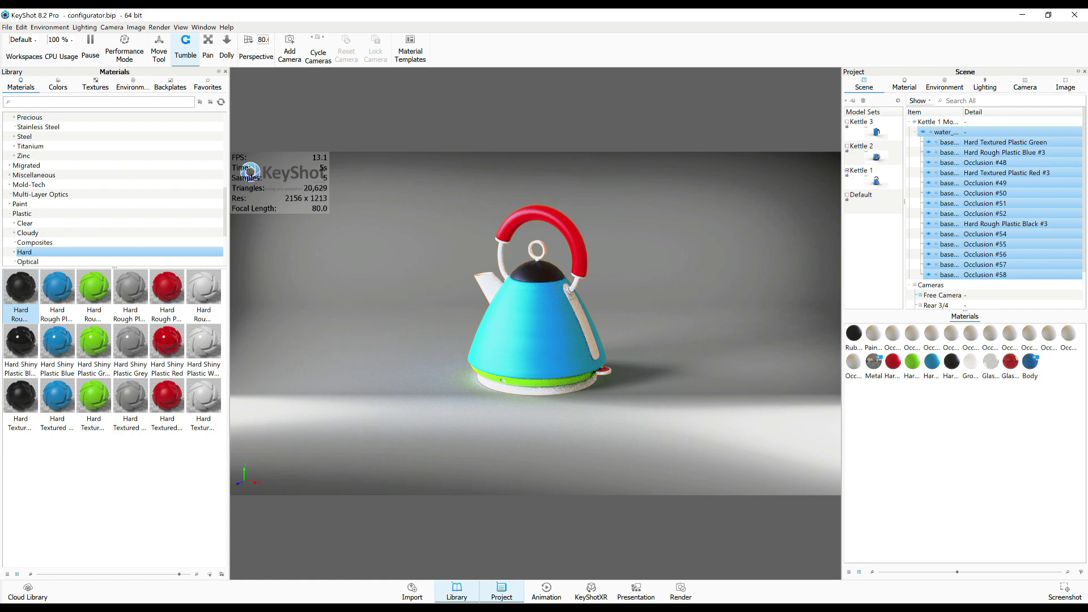
- Undo all plastic material assignments and material unlinking on the Kettle 1 parts, together with the deletion of the Ground model set
key(ctrl+z)
key(ctrl+z)
key(ctrl+z)
key(ctrl+z)
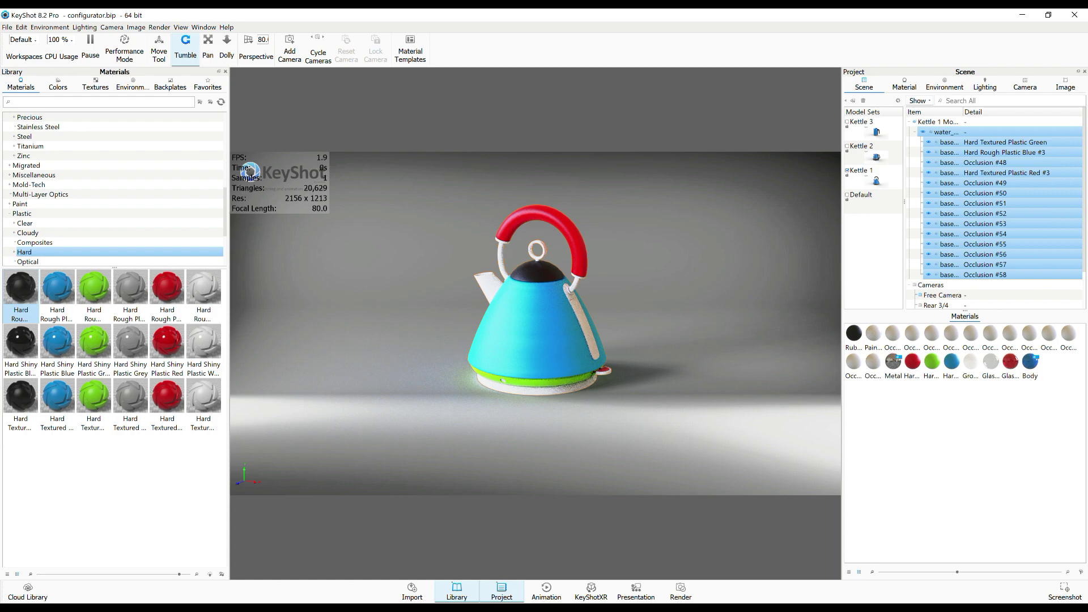
key(ctrl+z)
key(ctrl+z)
key(ctrl+z)
key(ctrl+z)
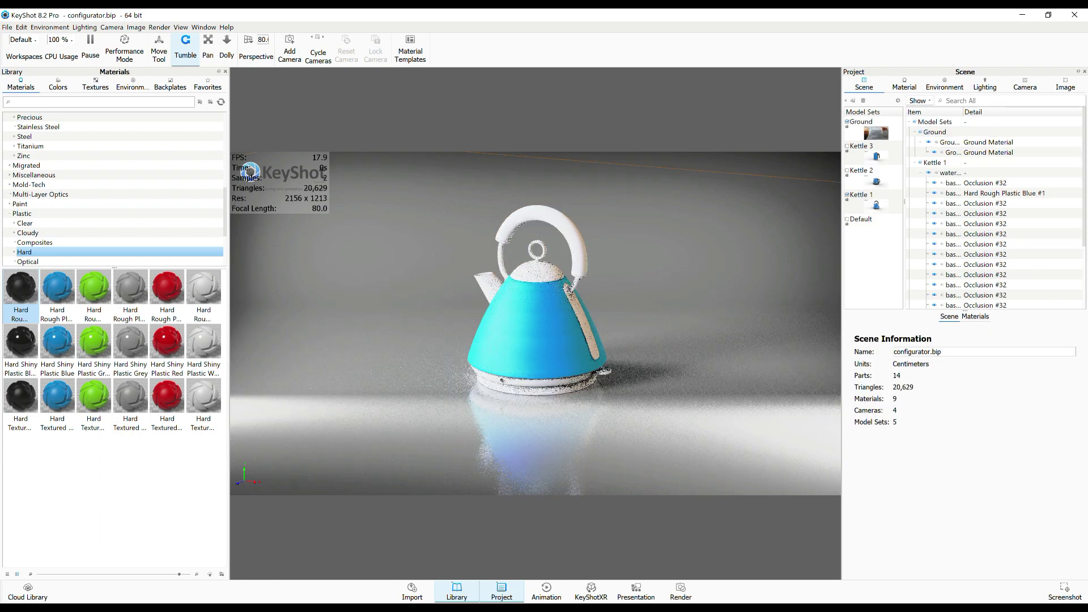
key(ctrl+z)
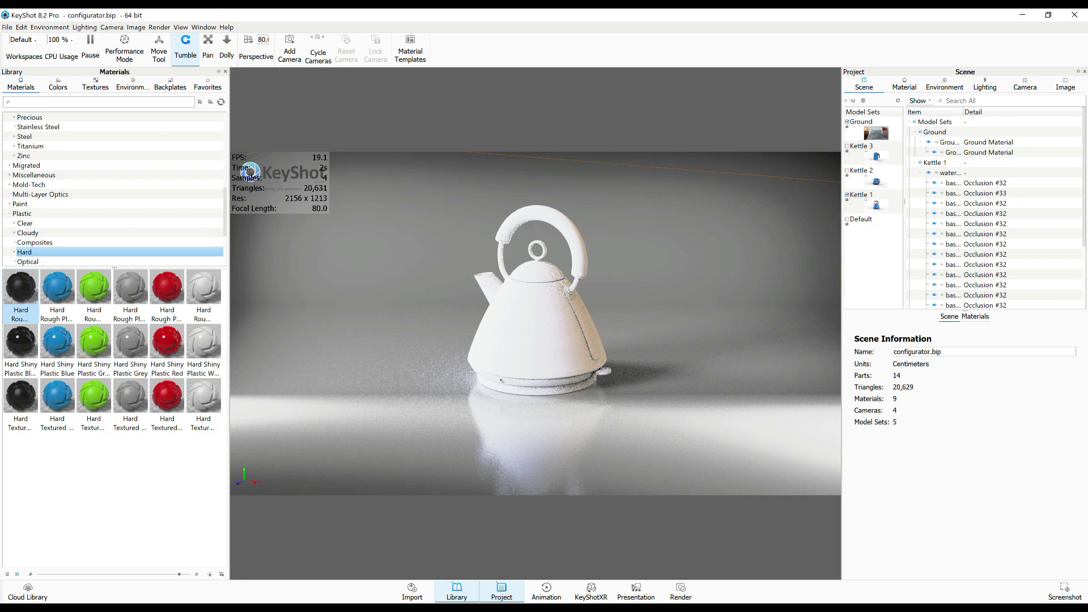
key(ctrl+z)
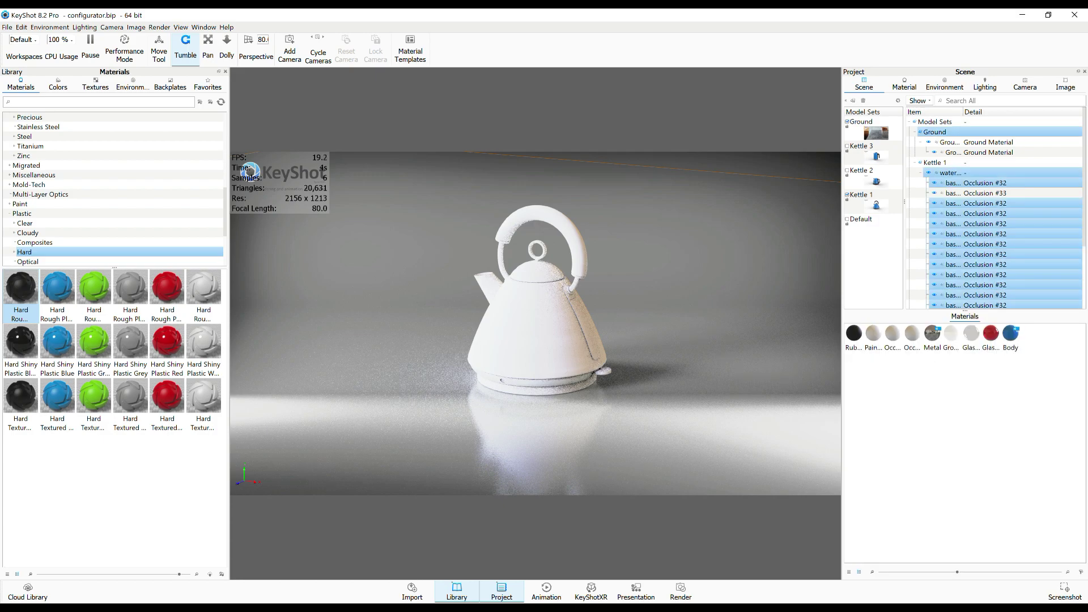
click(985, 213)
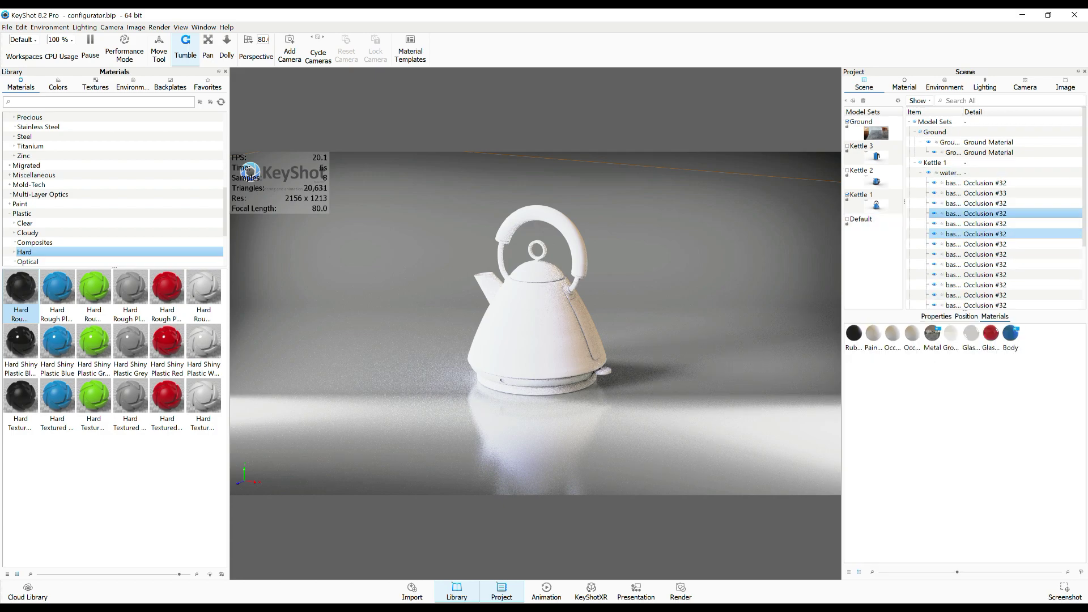
ctrl+click(985, 194)
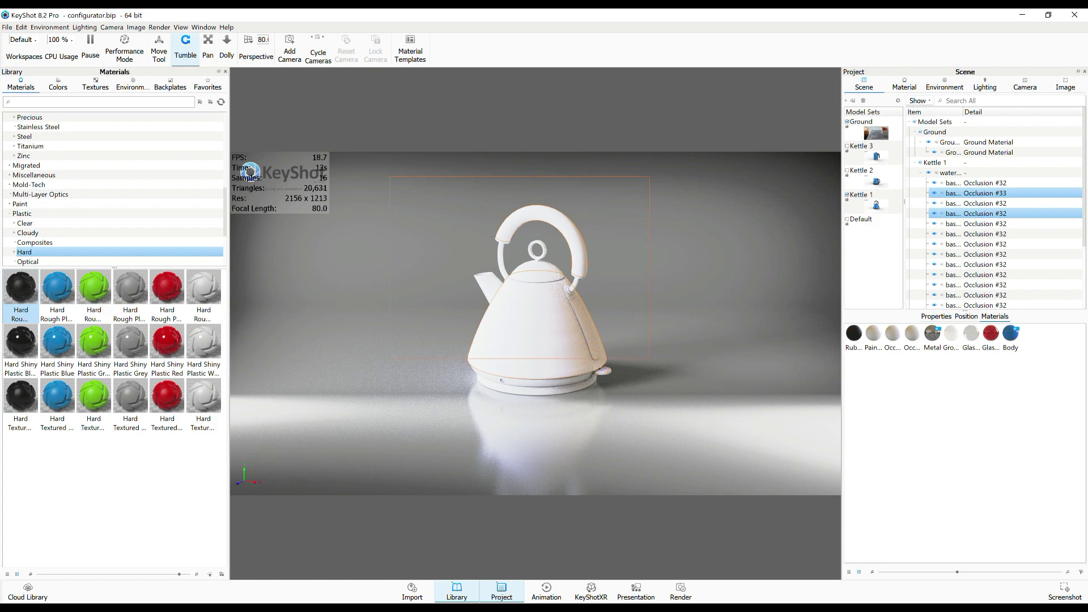
click(950, 172)
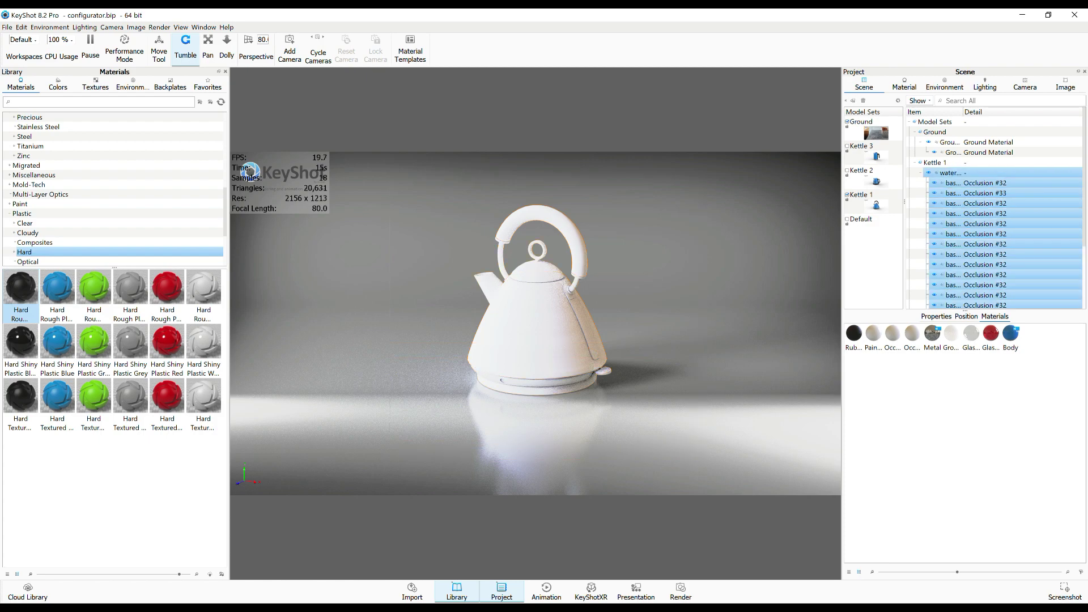
click(985, 224)
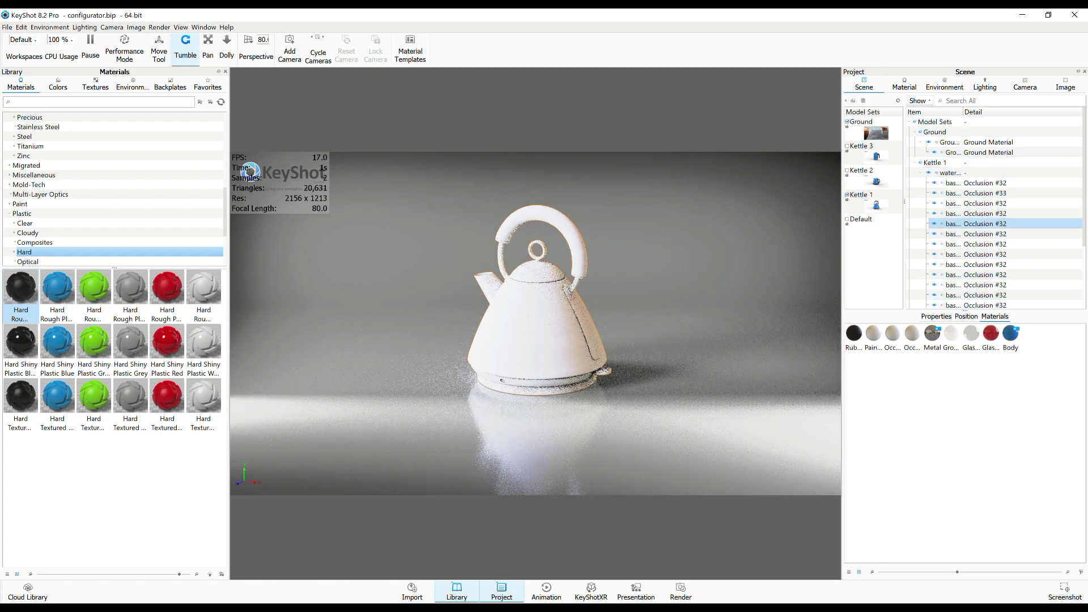
ctrl+click(985, 213)
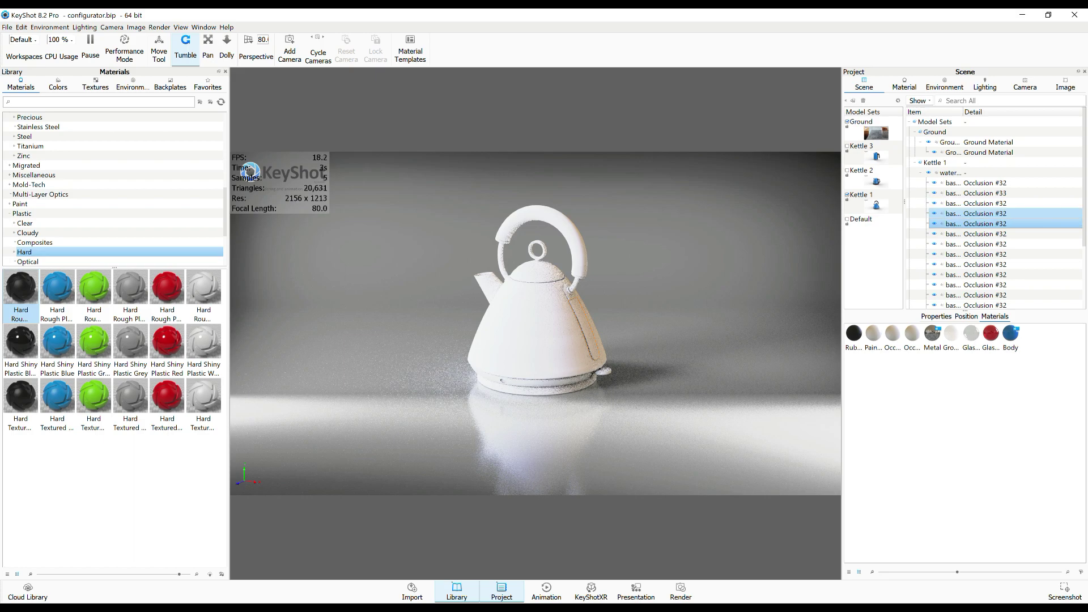
click(986, 213)
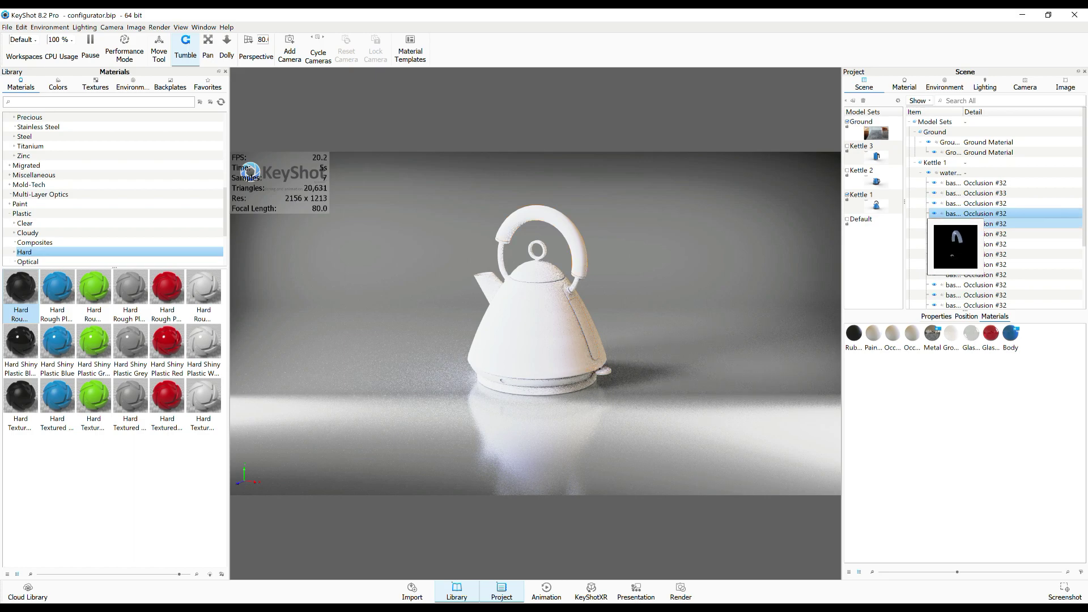
click(986, 224)
- Unlink the material of the base ring part beneath the kettle's body
click(986, 204)
right_click(985, 203)
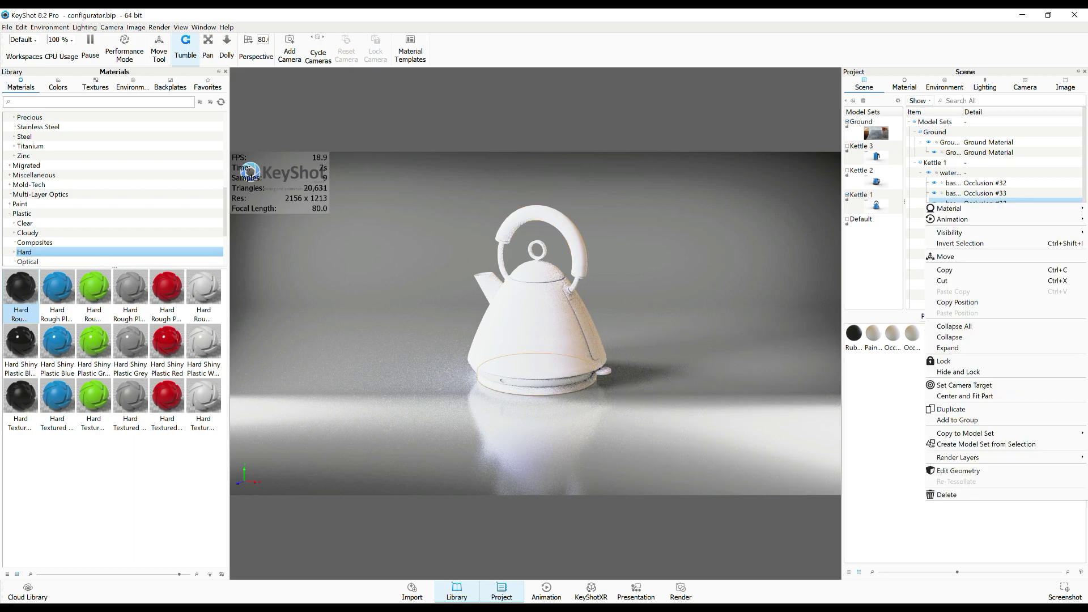
mouse_move(949, 208)
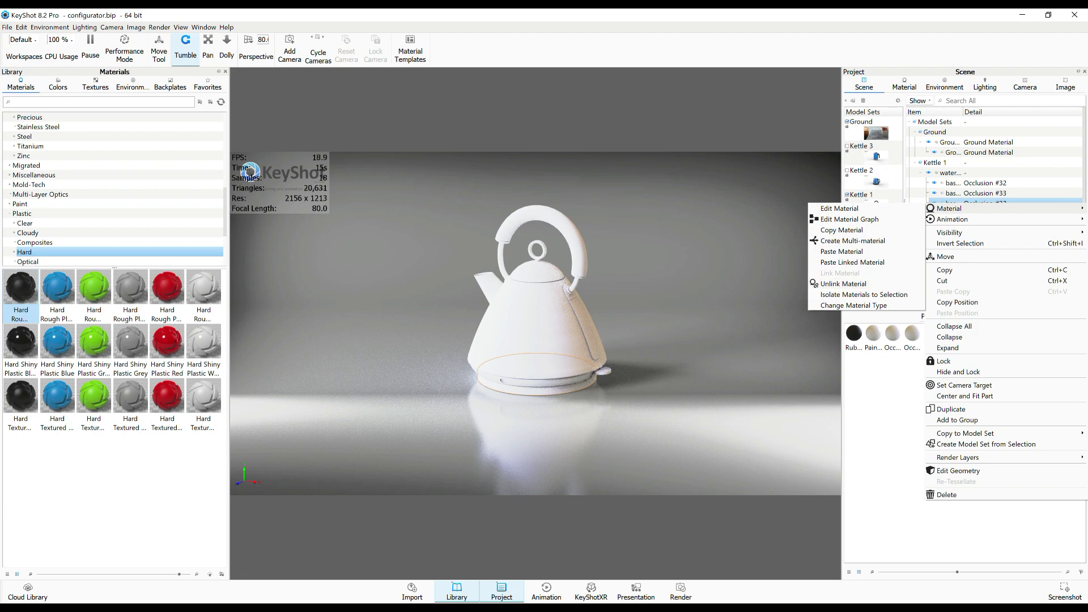
click(844, 284)
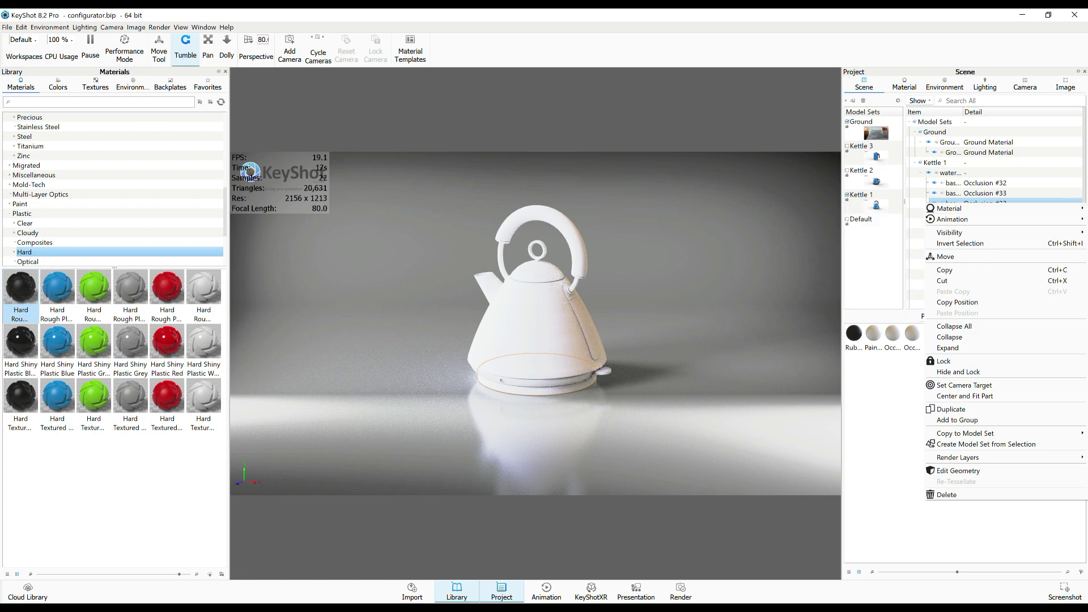